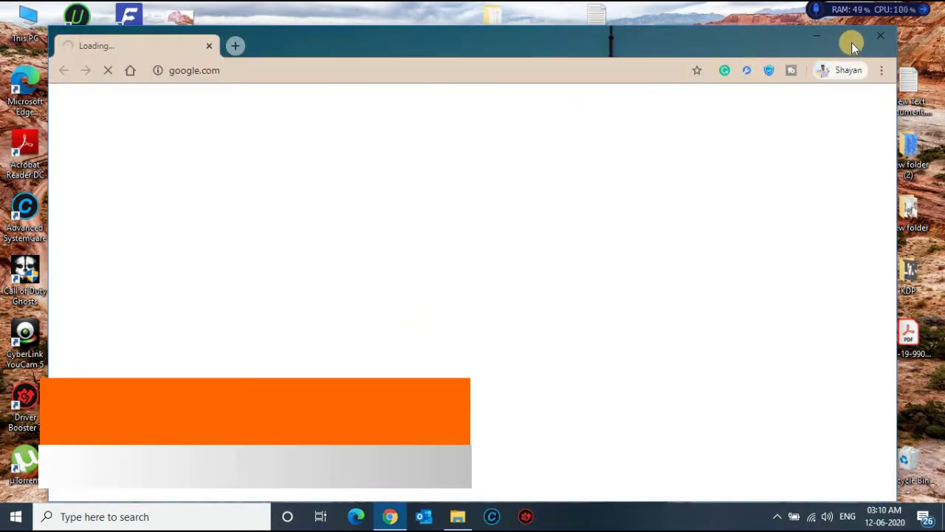
- Maximize Chrome, search Google for 'h-fiber' and open the H-Fiber account renewal page
click(850, 37)
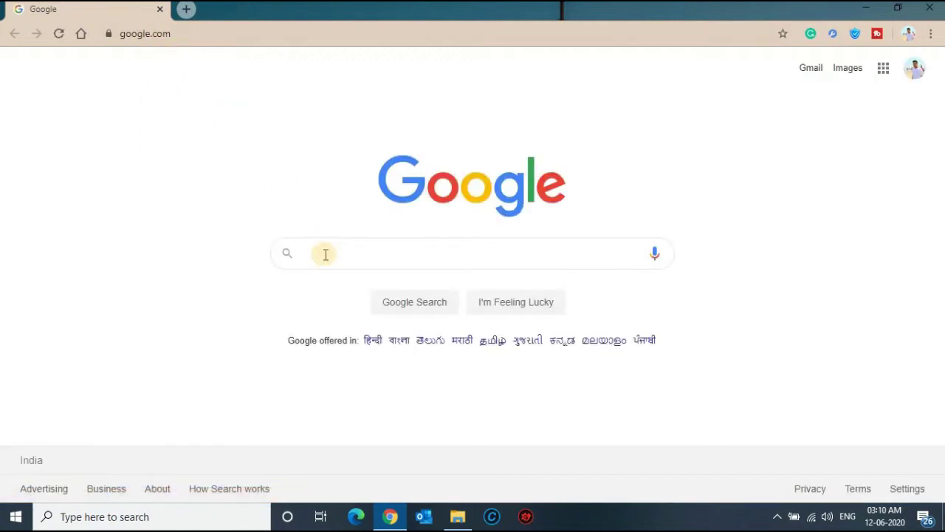
click(325, 254)
text(h)
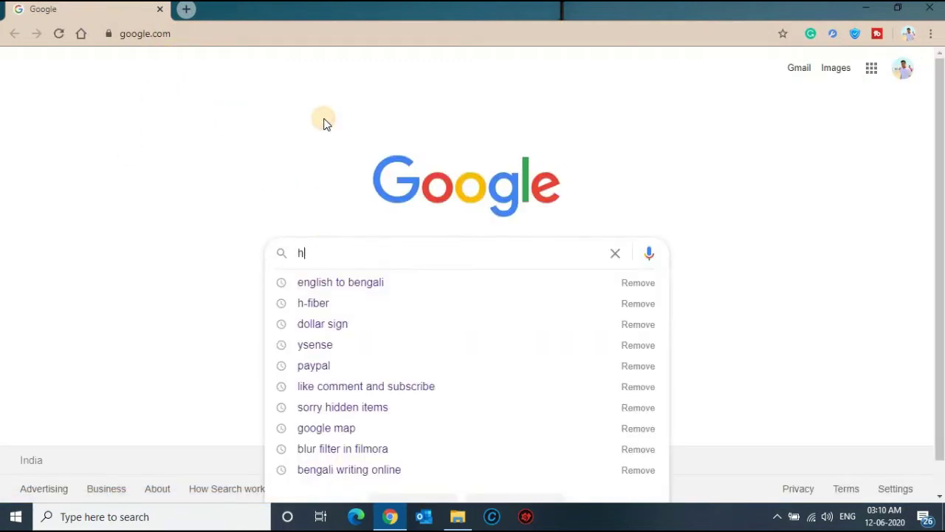
key(Down)
key(Return)
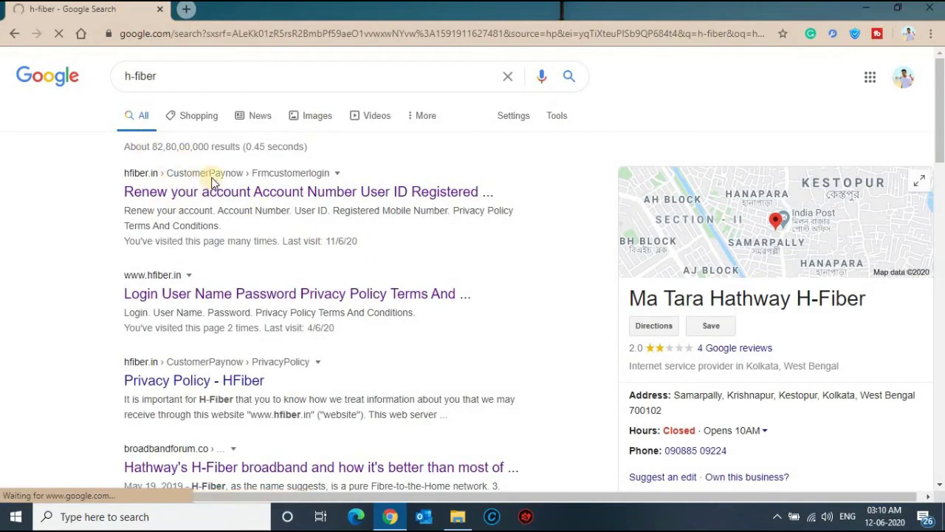
click(263, 196)
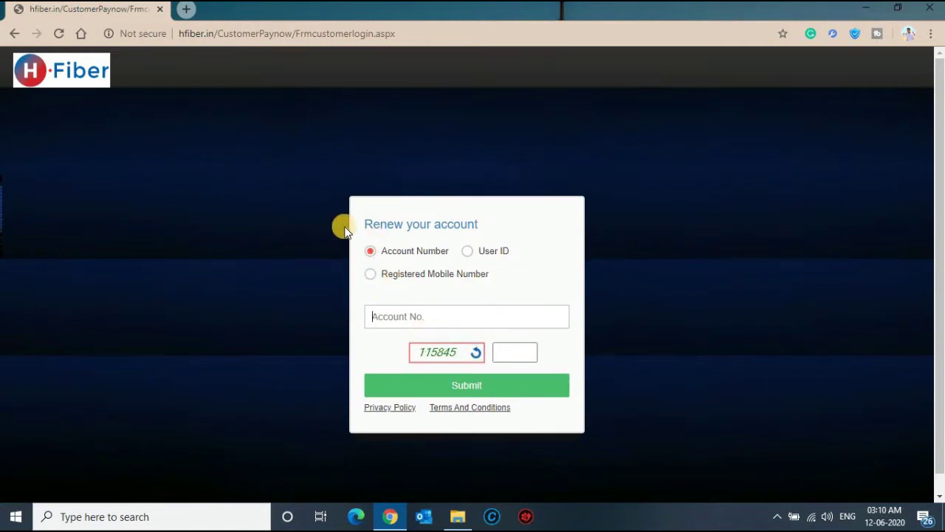
- Switch the login method to Registered Mobile Number and enter the registered mobile number
click(371, 275)
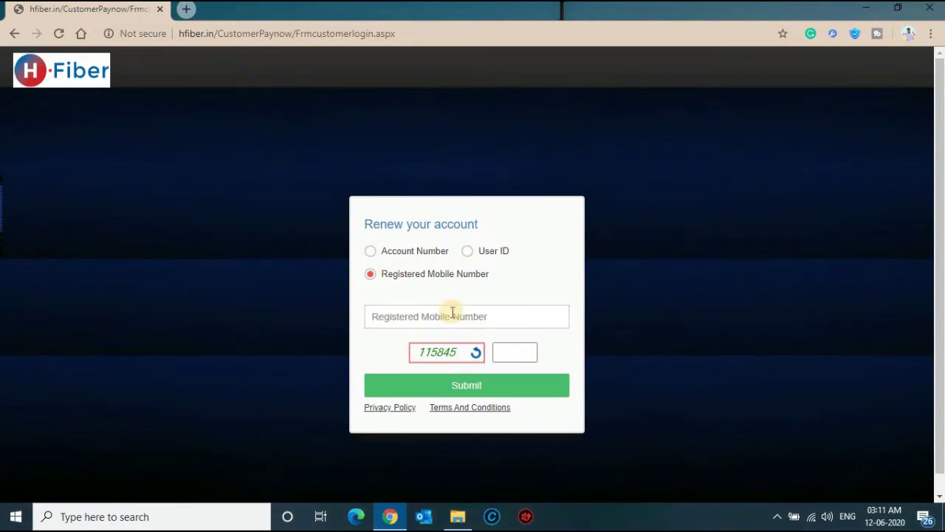
click(451, 316)
click(495, 301)
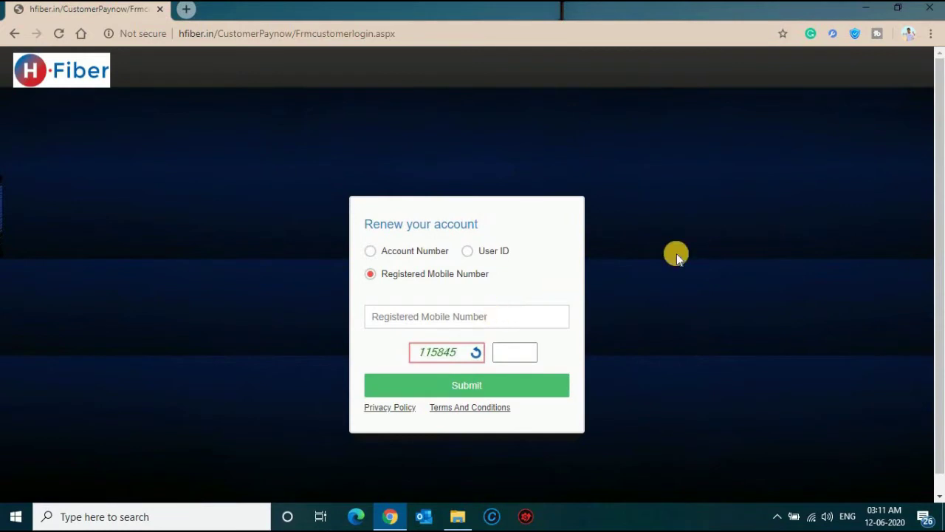
click(506, 317)
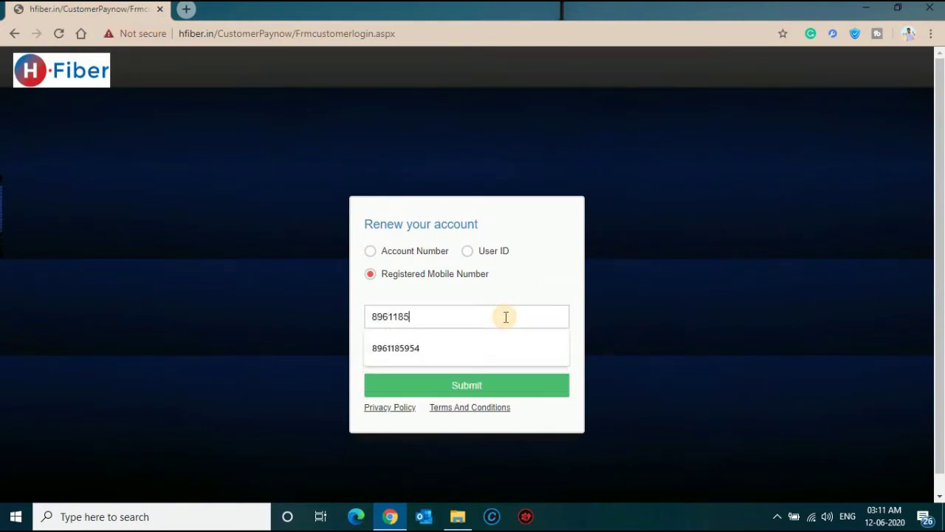
- Fill in the captcha code, submit, then enter the refreshed captcha code
click(509, 352)
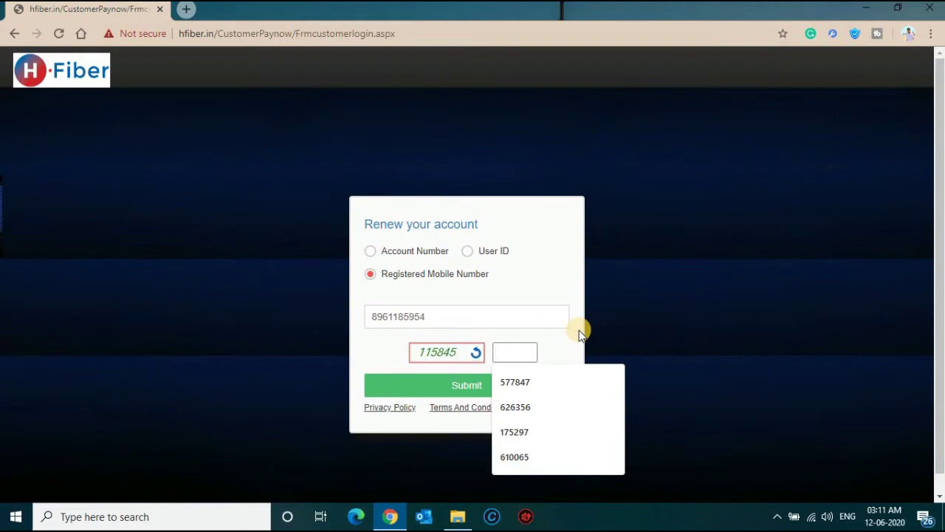
text(115845)
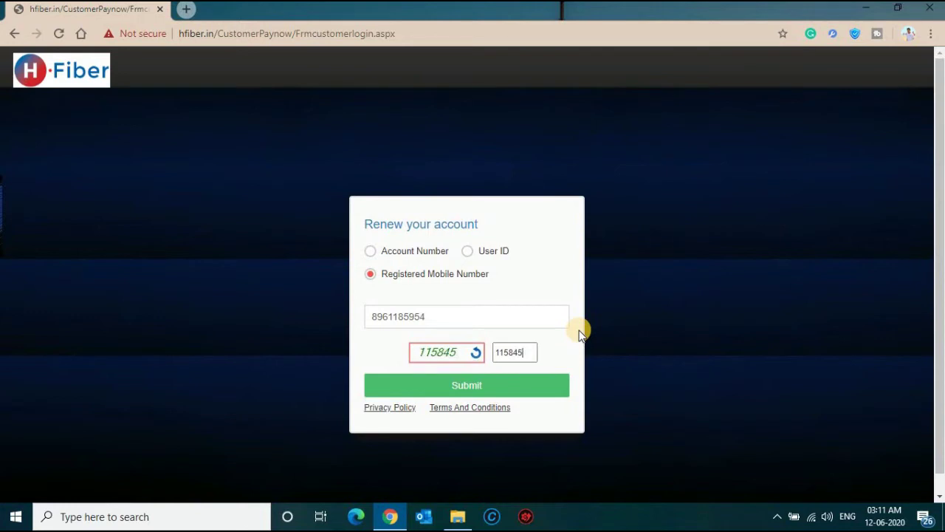
key(Return)
click(528, 353)
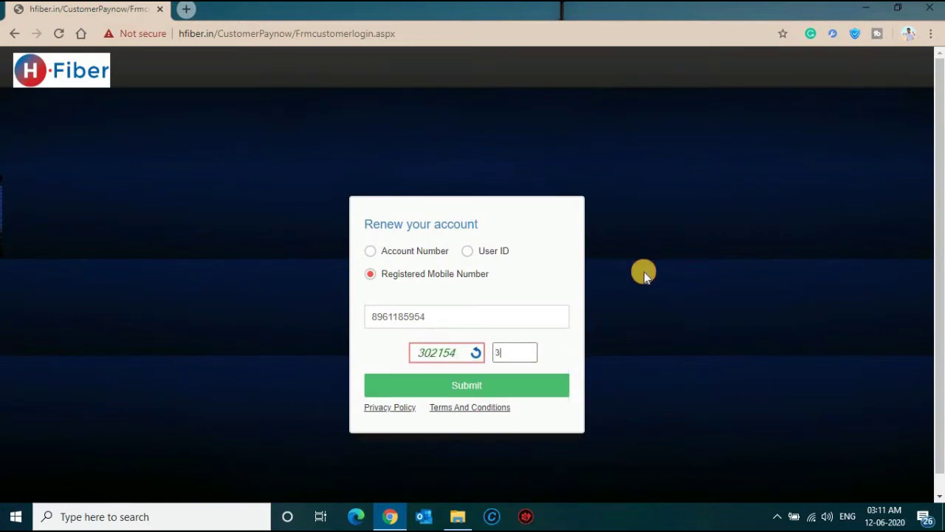
- Submit the login, then enter and correct the 4-digit SMS confirmation code to log in
click(519, 397)
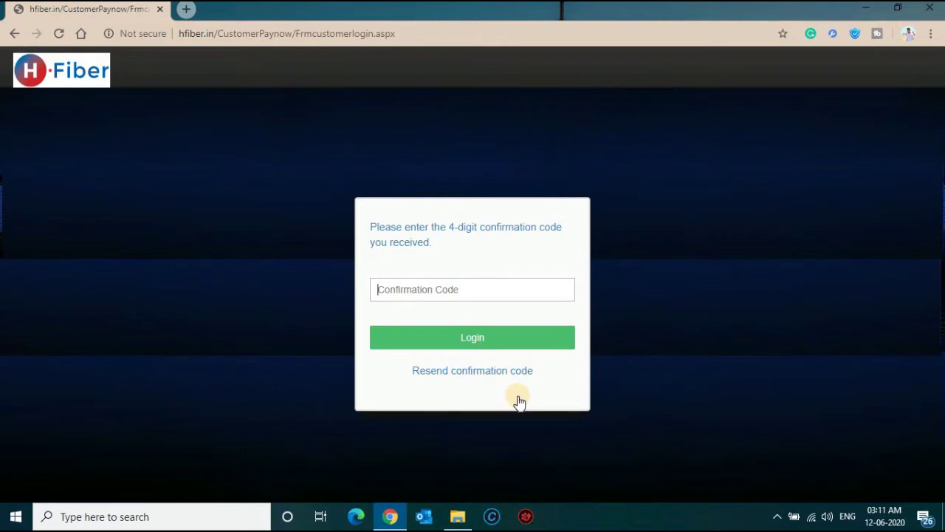
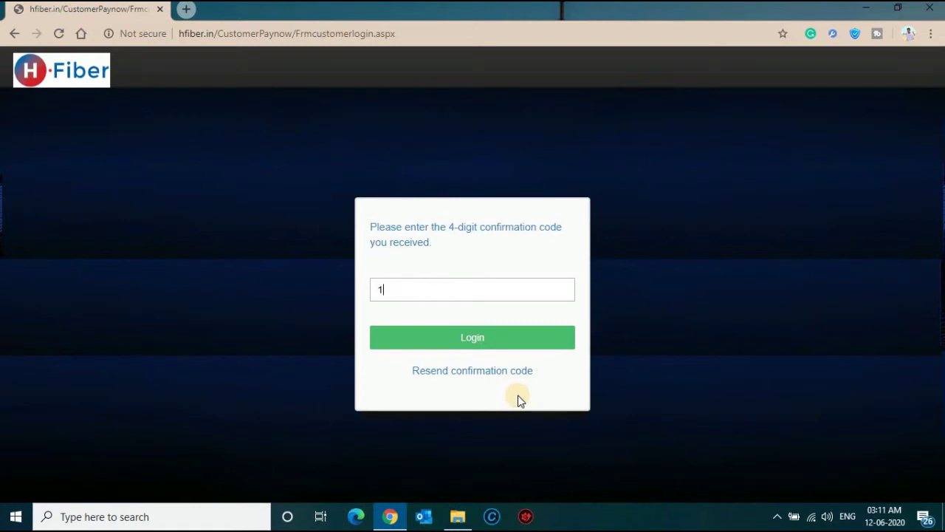
key(Return)
double_click(408, 290)
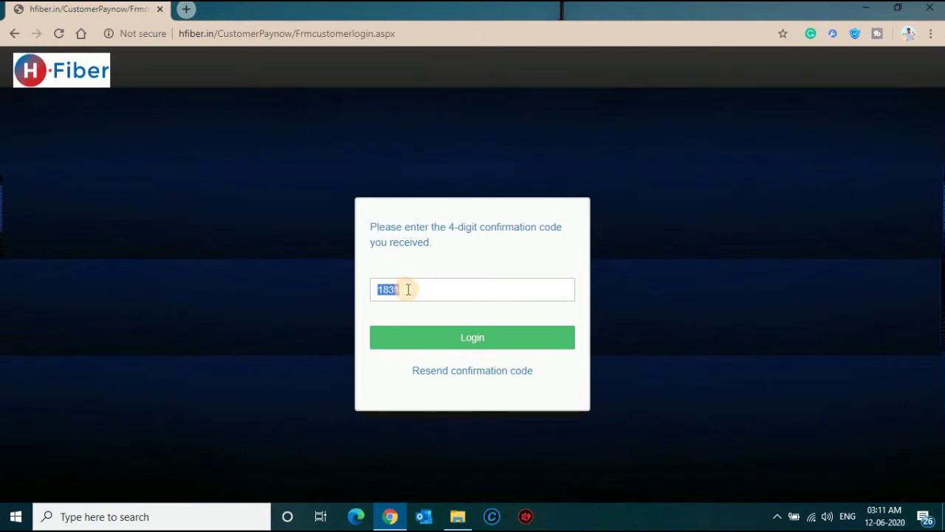
key(Return)
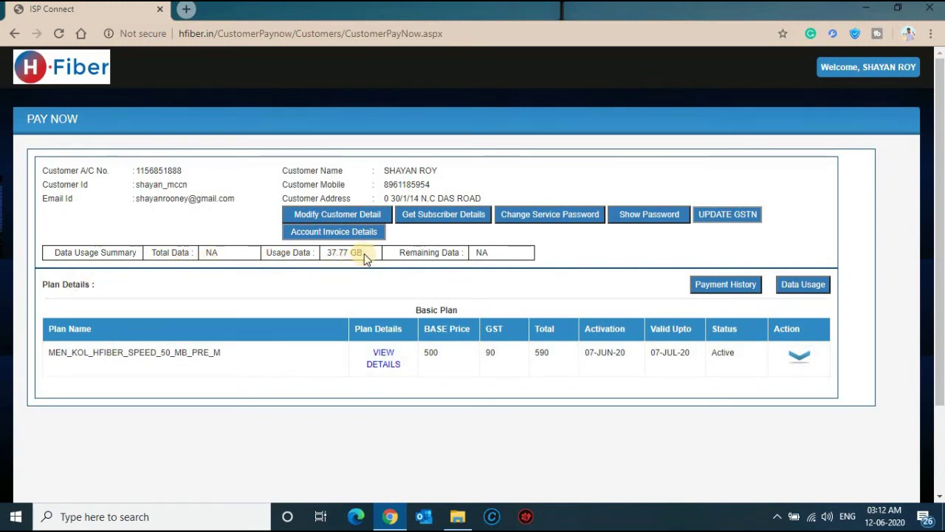
- Check the 50 MB plan's usage and speed/quota details, then reveal its RENEW / CHANGE actions
drag(362, 254, 332, 254)
click(325, 282)
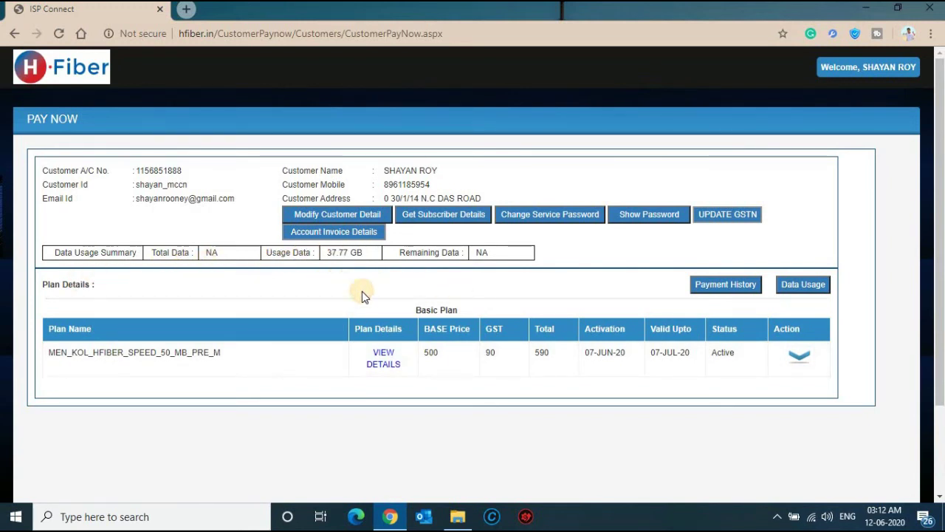
click(376, 366)
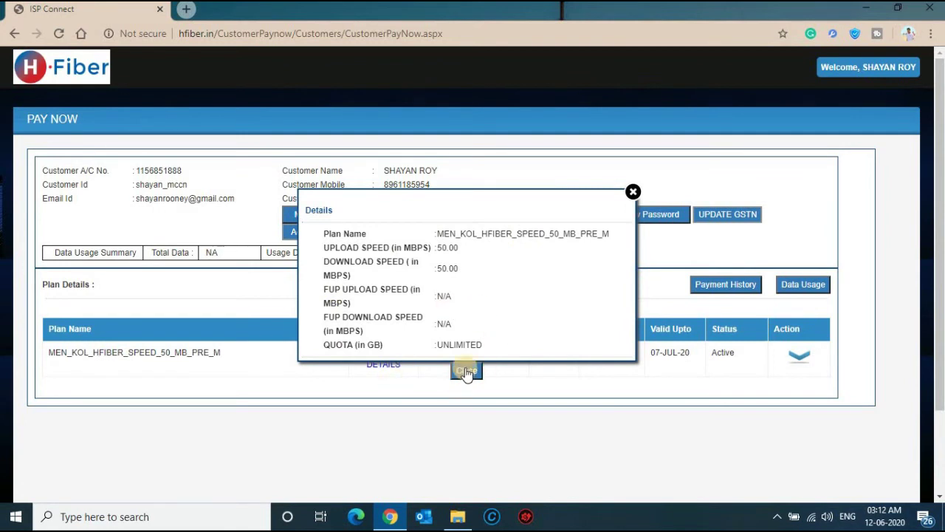
click(633, 192)
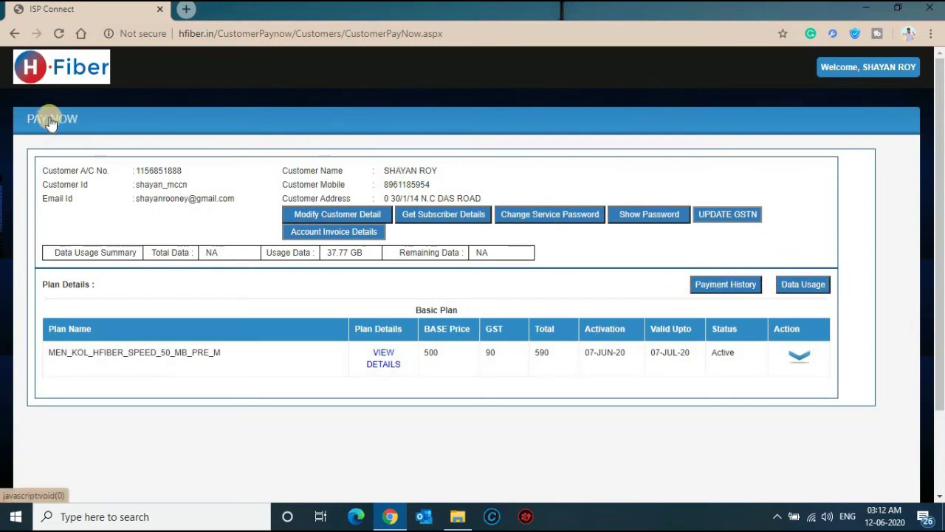
click(800, 356)
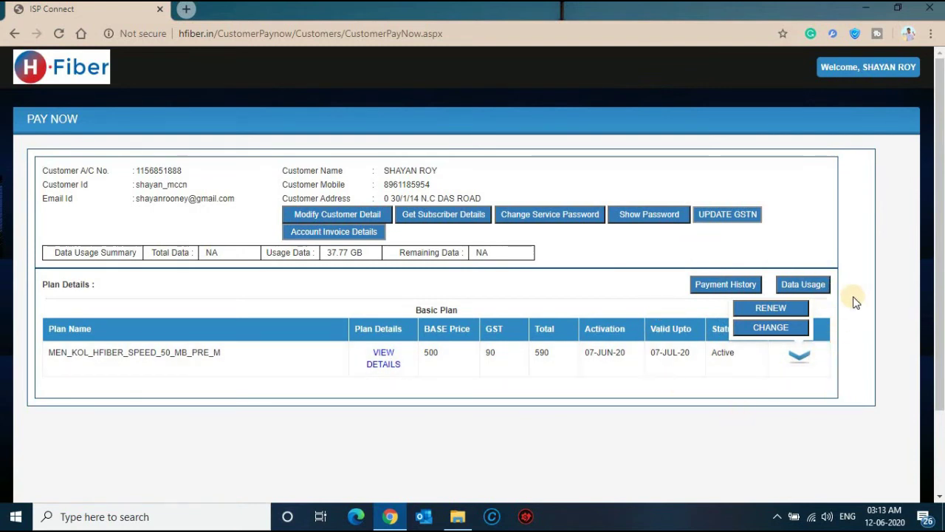
- Renew the MEN_KOL_HFIBER_SPEED_50_MB_PRE_M plan and confirm the 590 net price
click(768, 308)
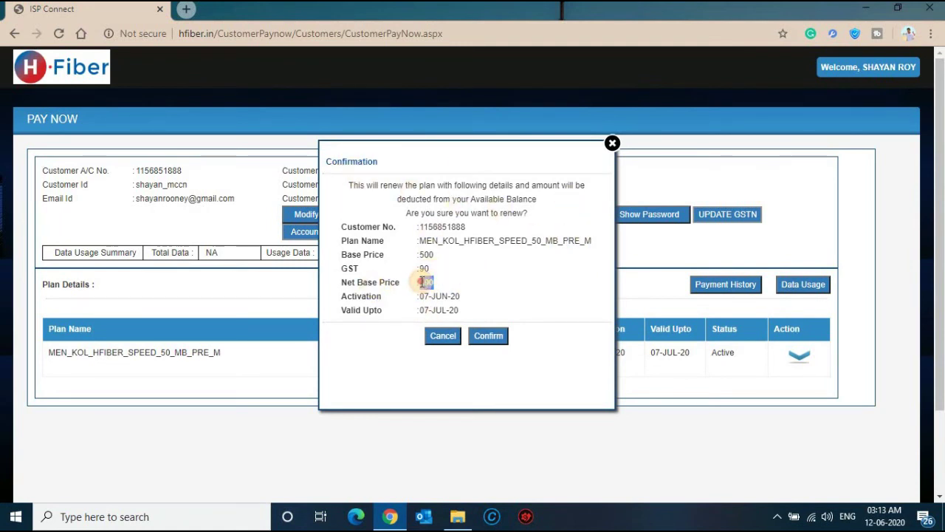
drag(421, 278, 453, 271)
click(471, 294)
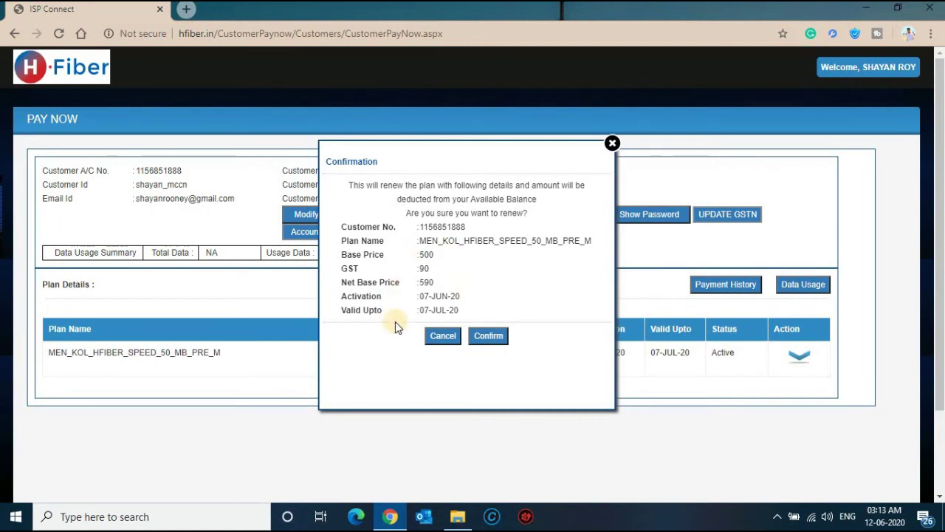
click(486, 337)
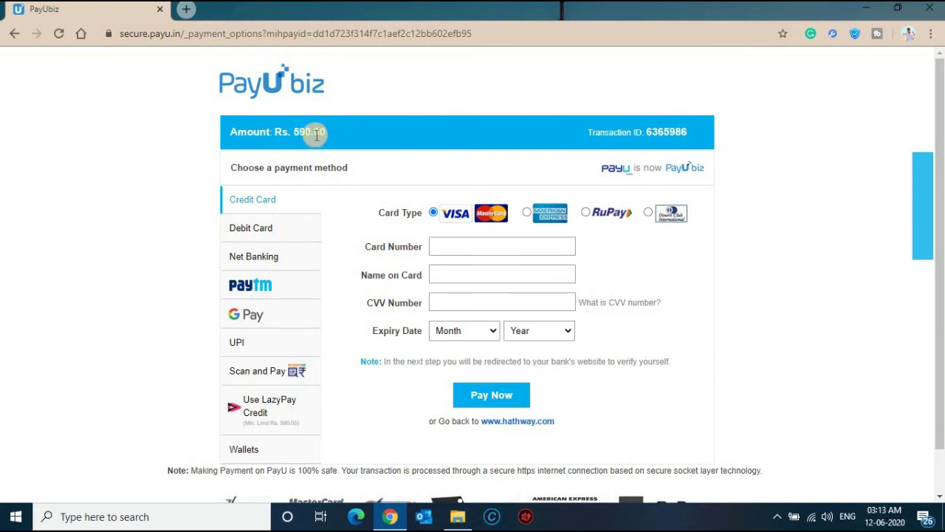
- Check the Rs. 590.00 amount due on PayU, then close the browser without paying
drag(293, 132, 338, 153)
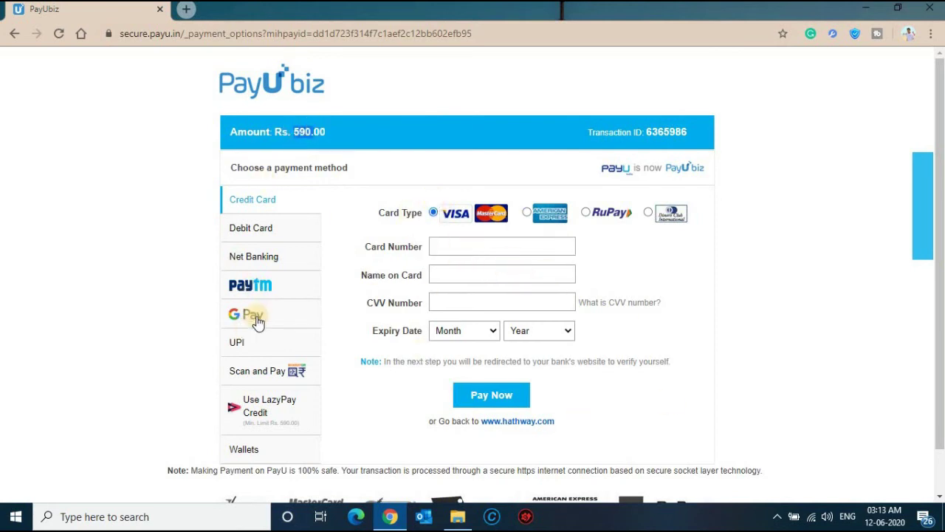
scroll(268, 392, down, 1)
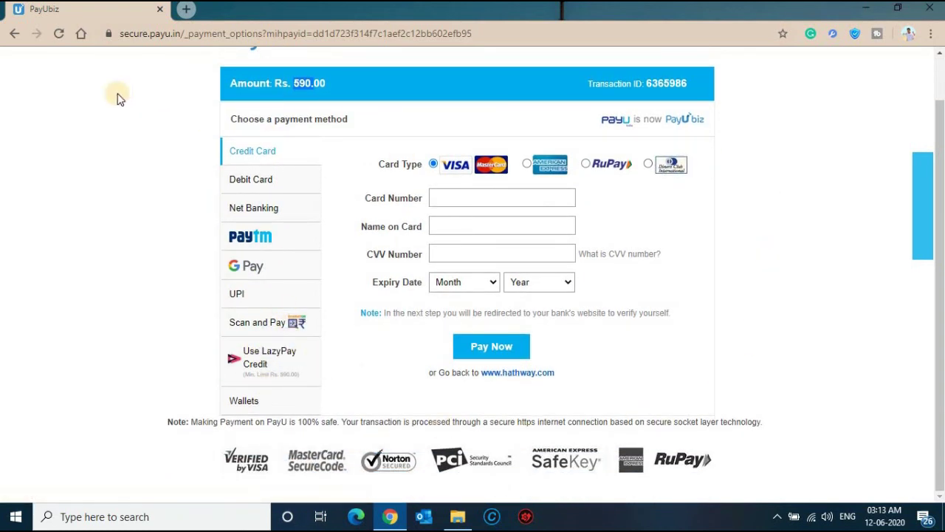
scroll(135, 240, up, 1)
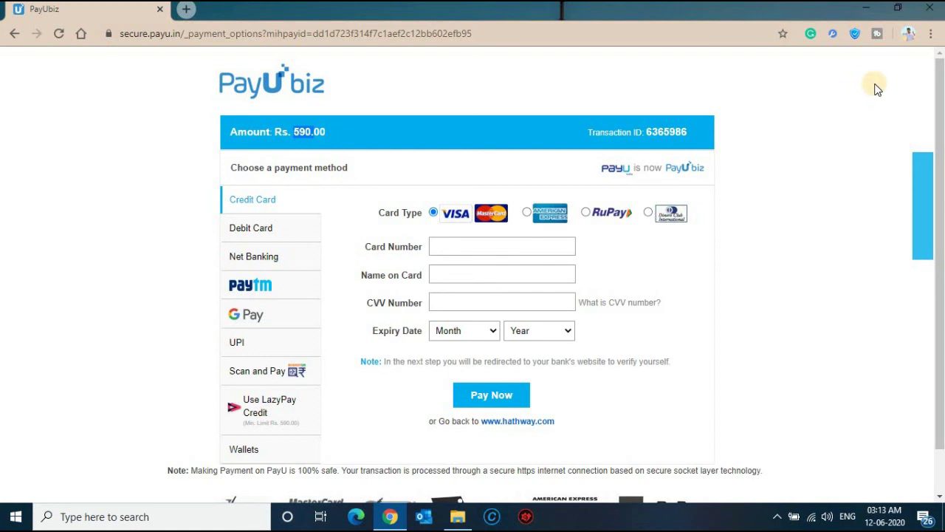
click(930, 10)
right_click(445, 126)
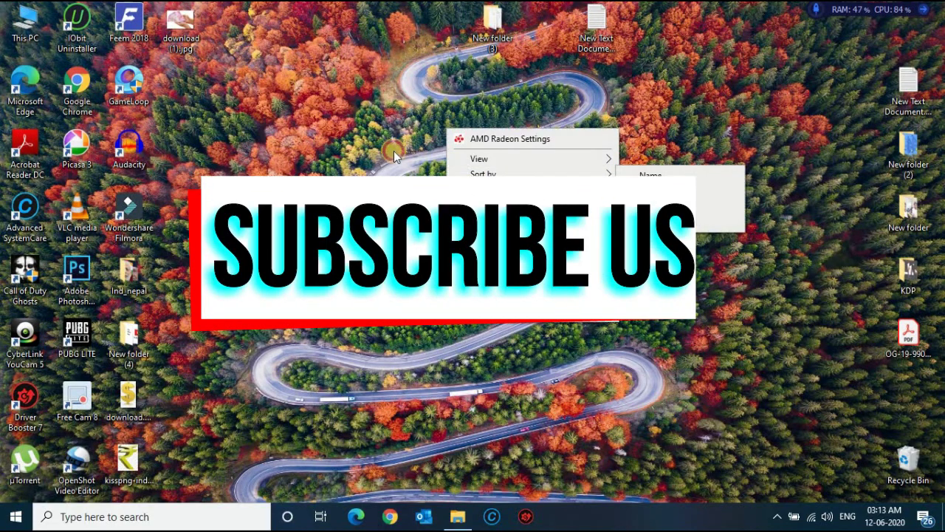